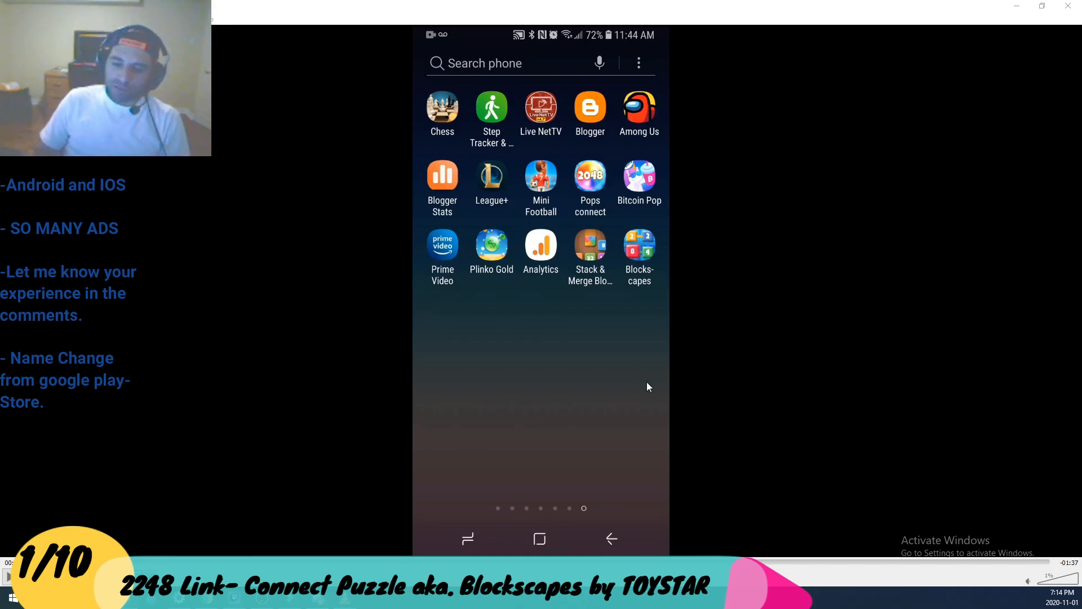
Maximize the Google Play store listing in the browser, then return to the recording.
key(alt+Tab)
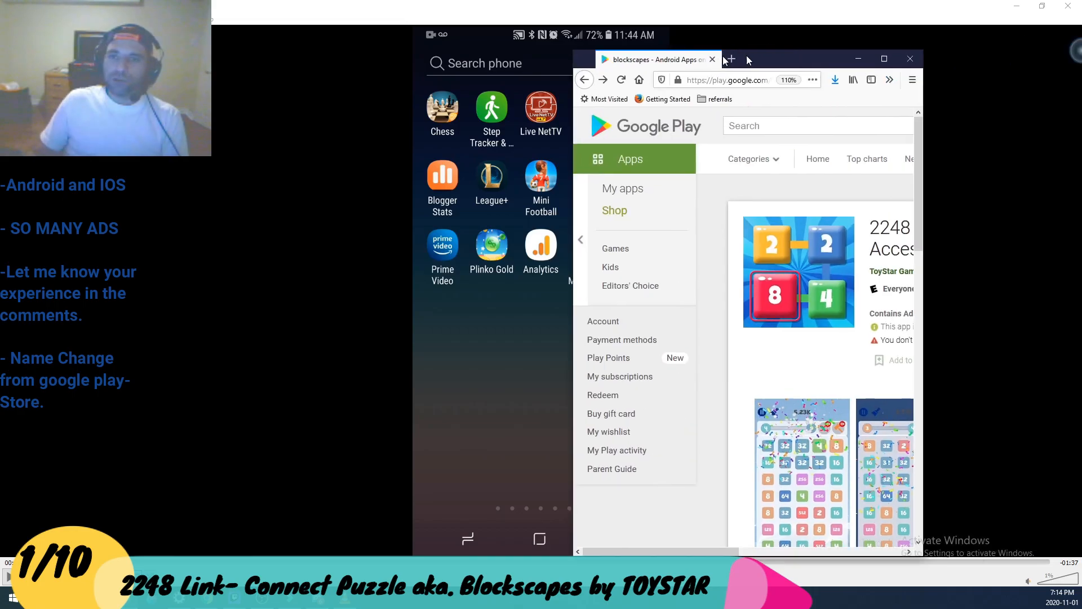
drag(744, 60, 642, 2)
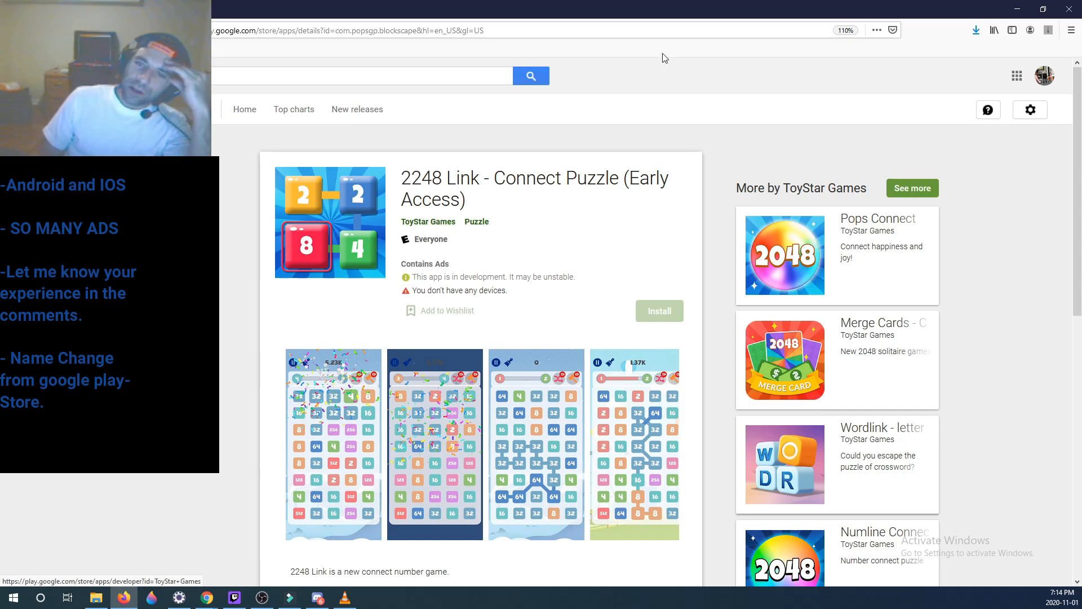
key(alt+Tab)
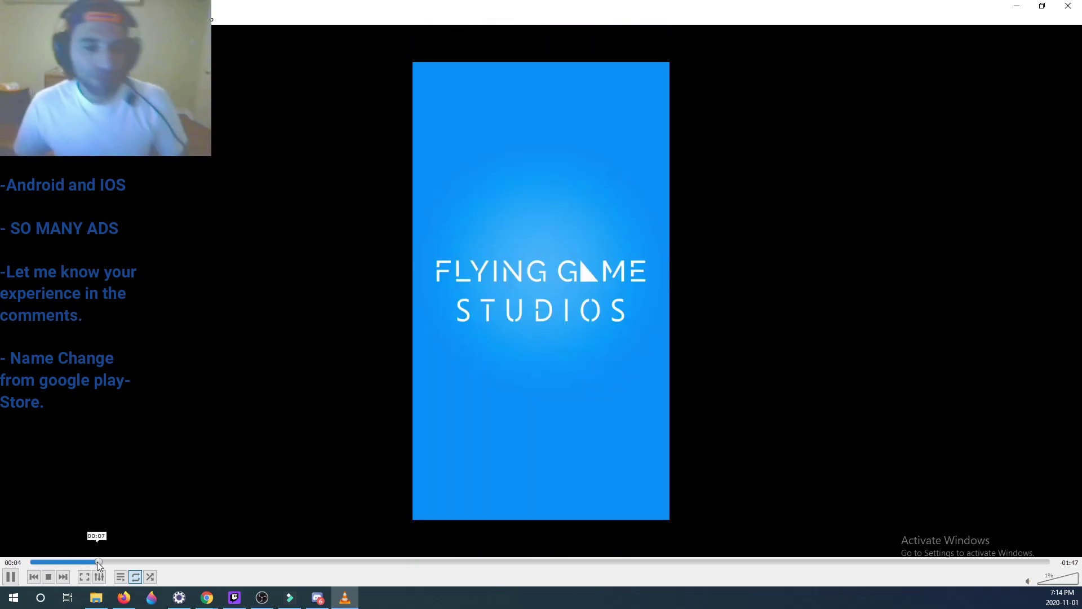
Seek the gameplay recording past the intro and the ad to the 2248 board.
click(97, 561)
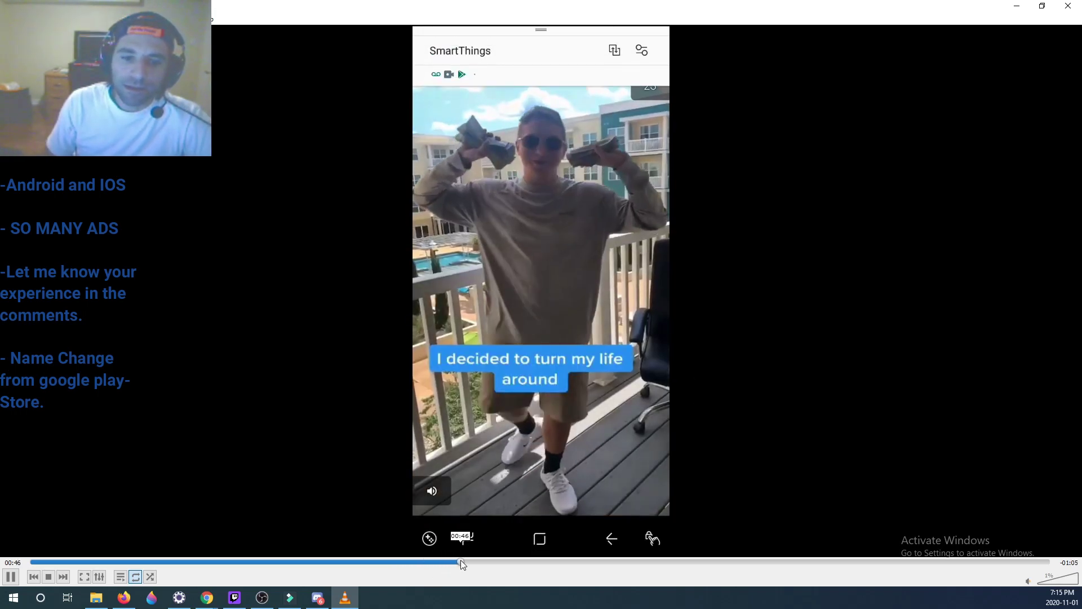
click(461, 562)
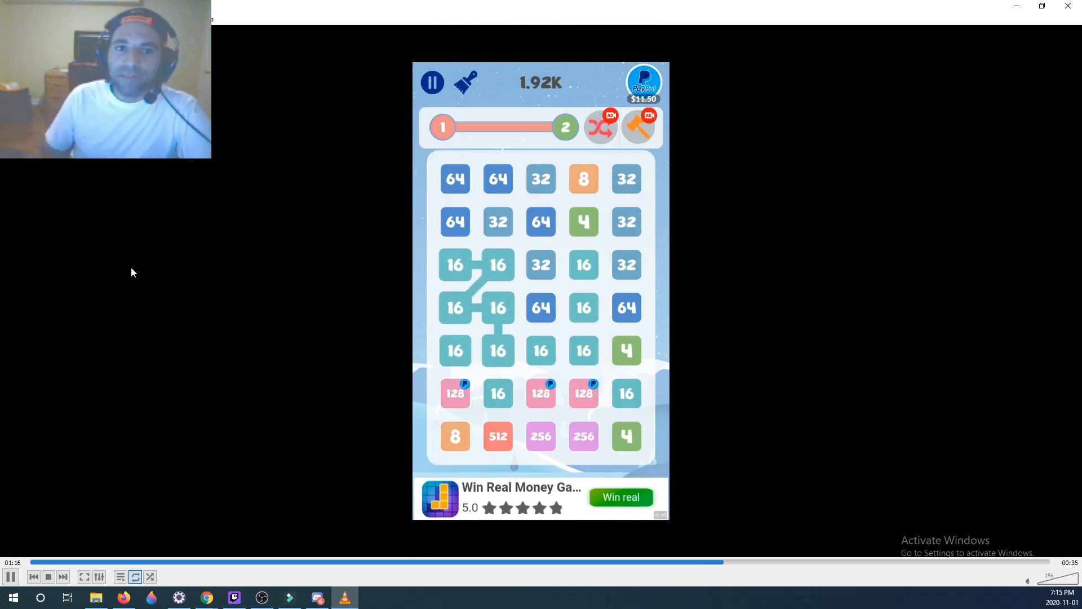
click(344, 598)
drag(1048, 43, 873, 42)
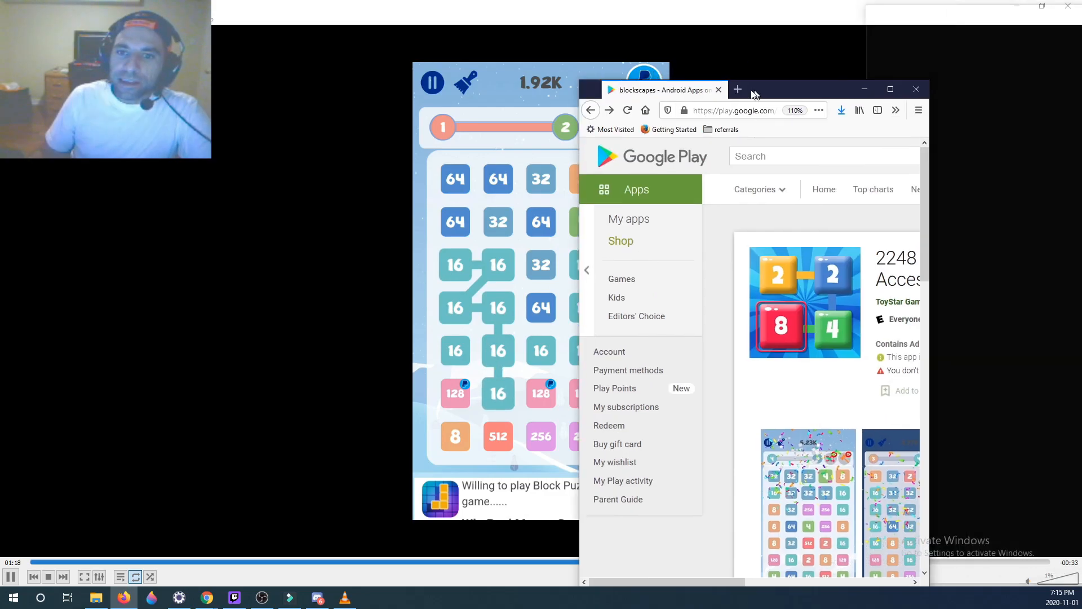
scroll(928, 313, down, 2)
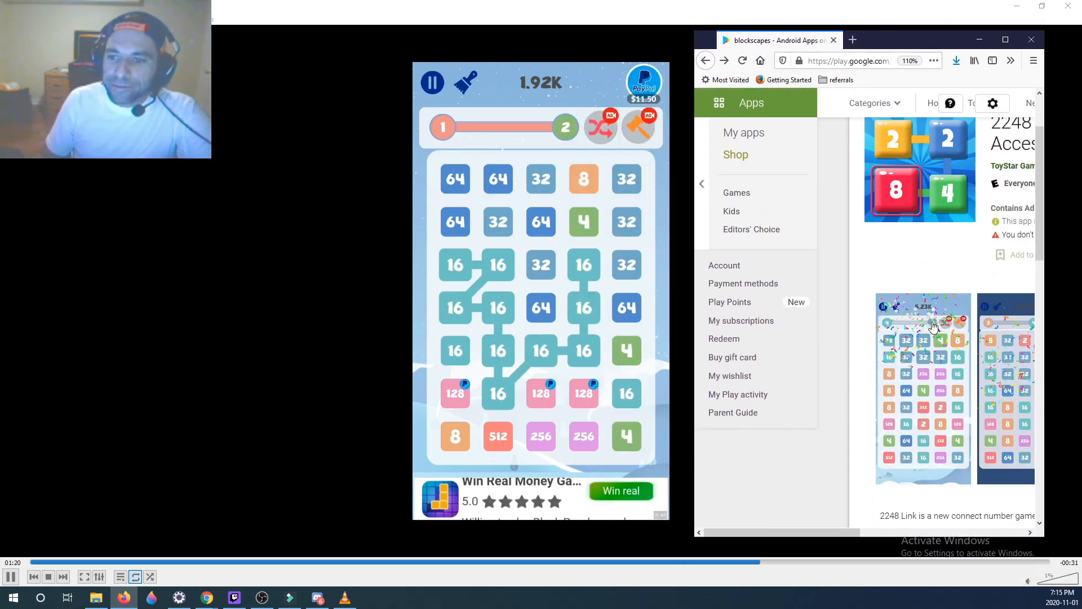
click(928, 313)
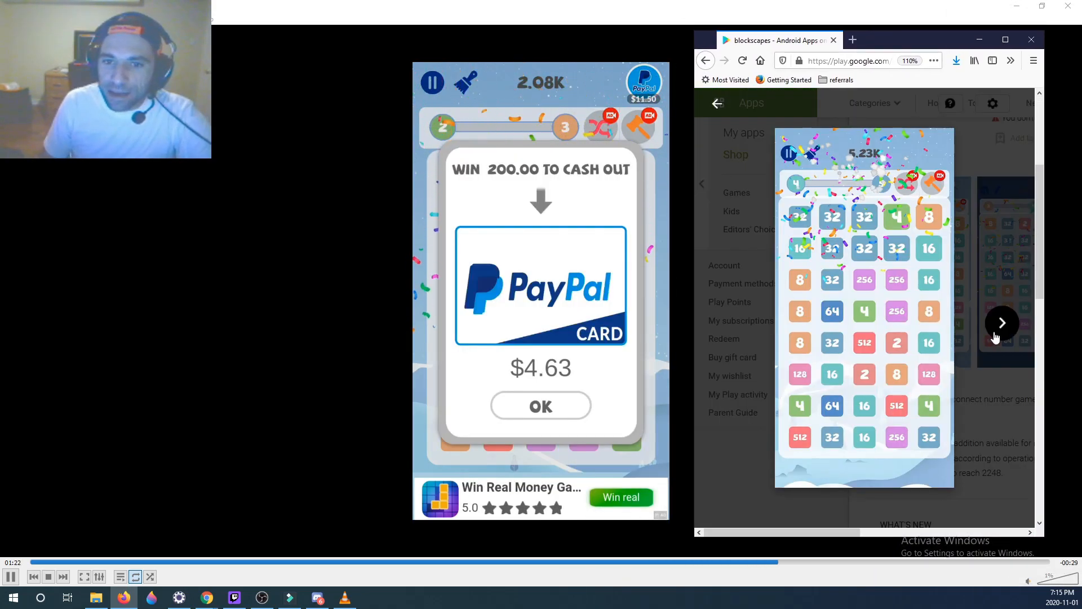
mouse_move(996, 337)
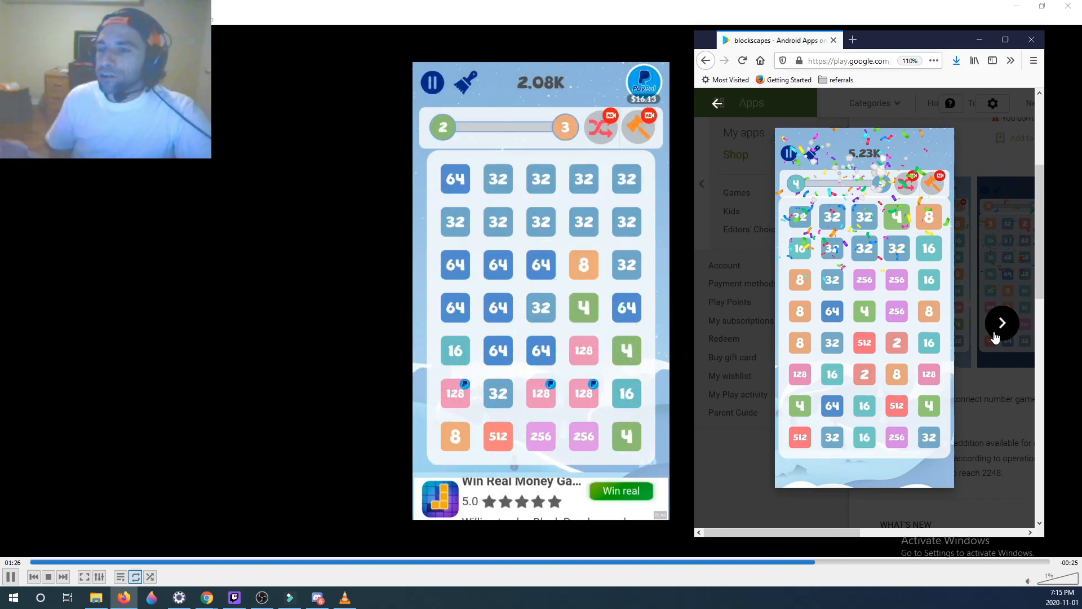
click(1001, 323)
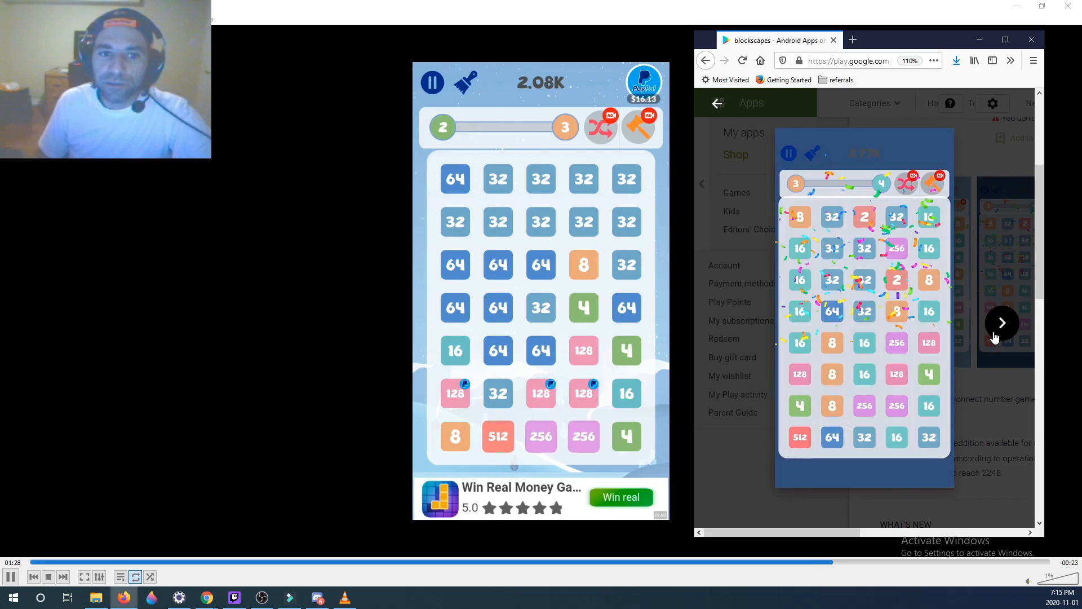
click(1003, 321)
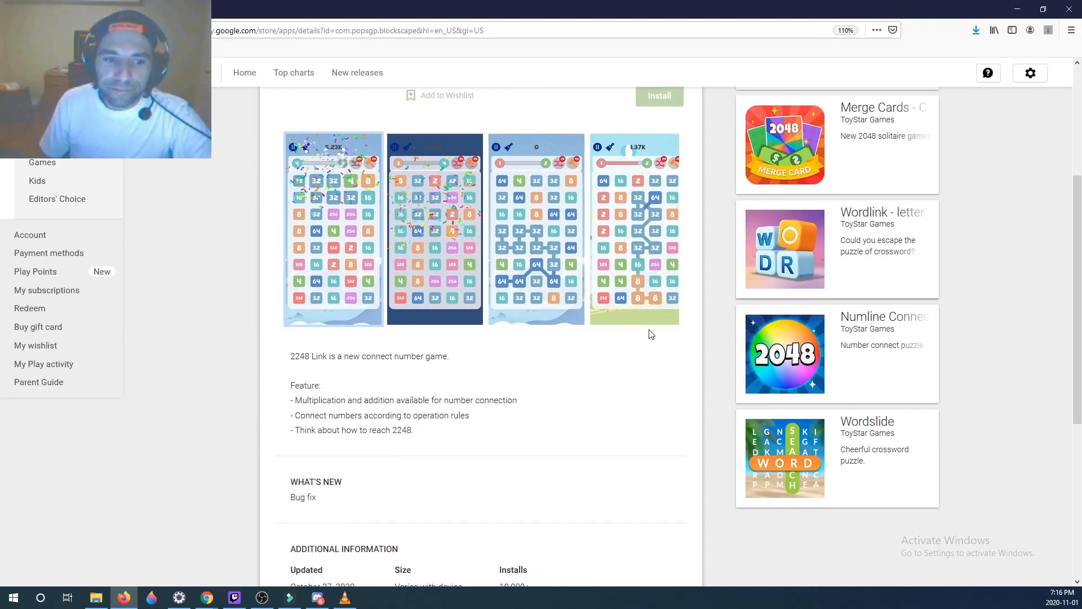
scroll(457, 364, down, 5)
scroll(456, 363, up, 4)
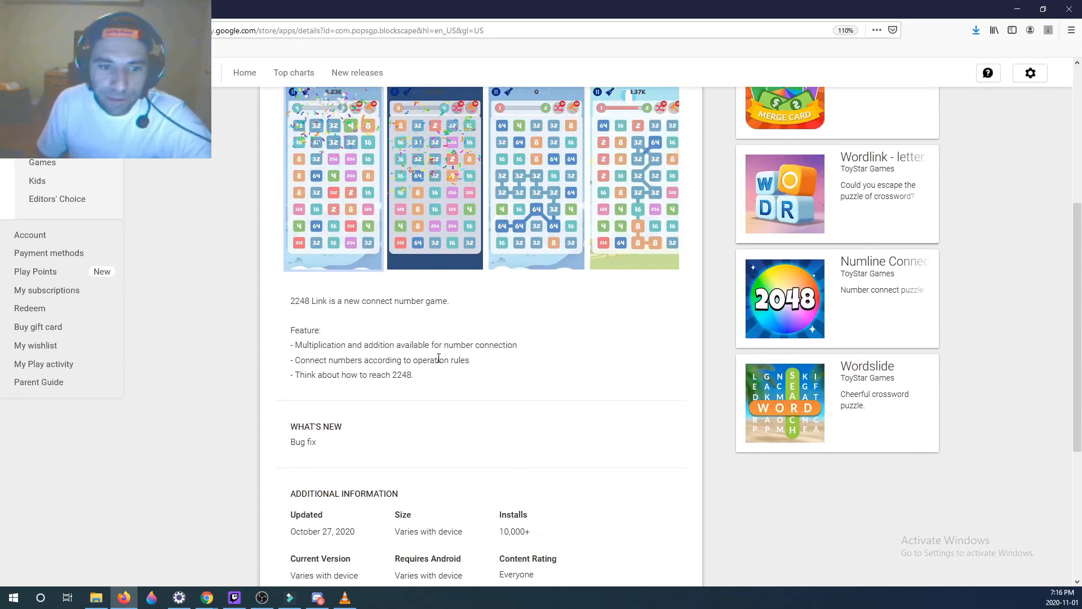
scroll(439, 358, down, 5)
scroll(429, 359, up, 6)
scroll(416, 381, up, 4)
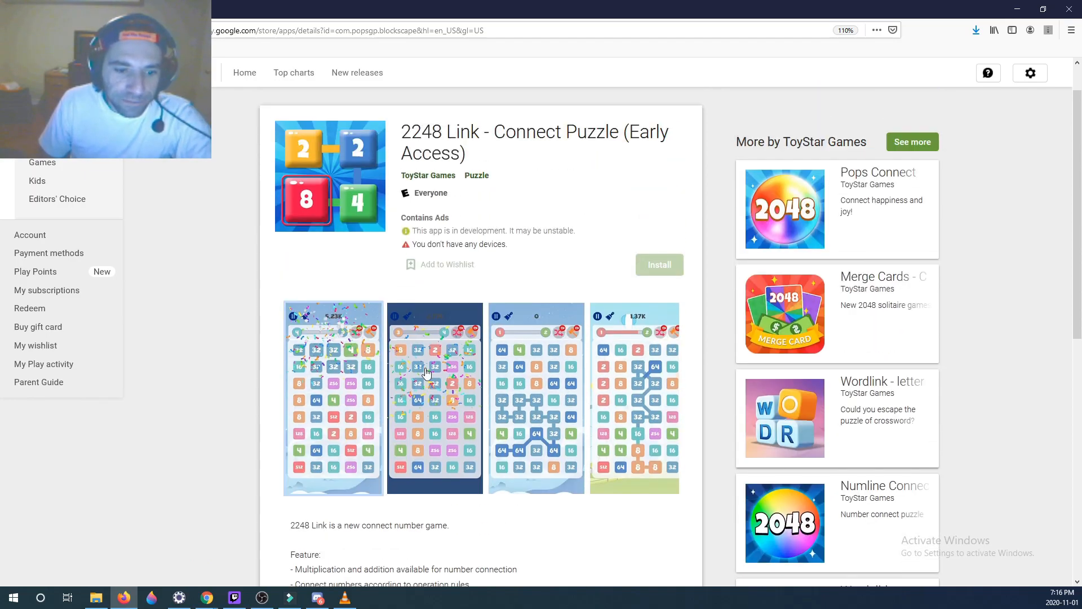
scroll(501, 299, down, 5)
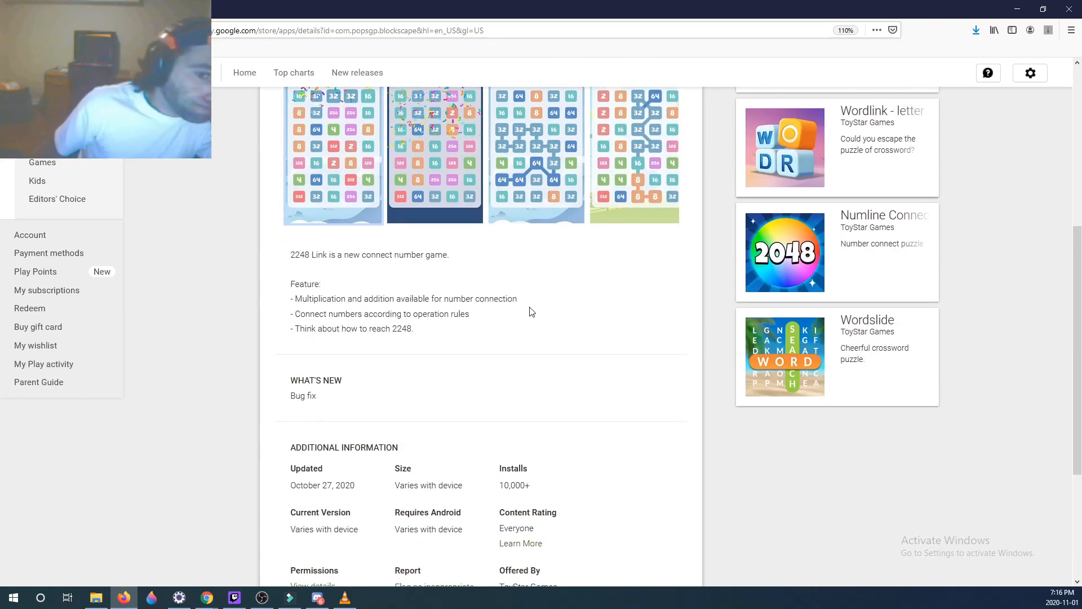
scroll(533, 304, up, 5)
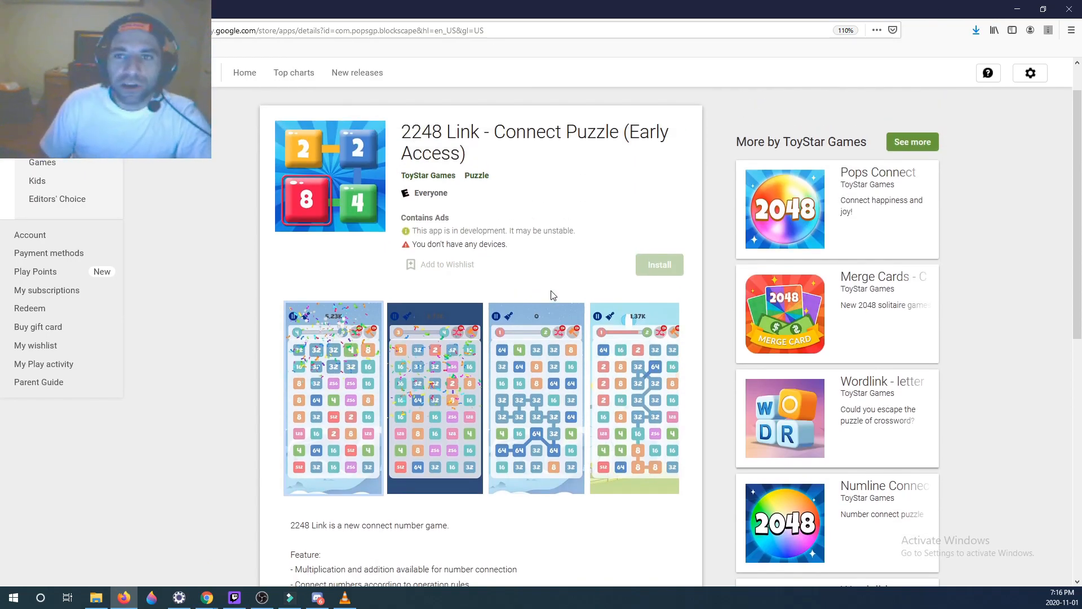
click(1017, 9)
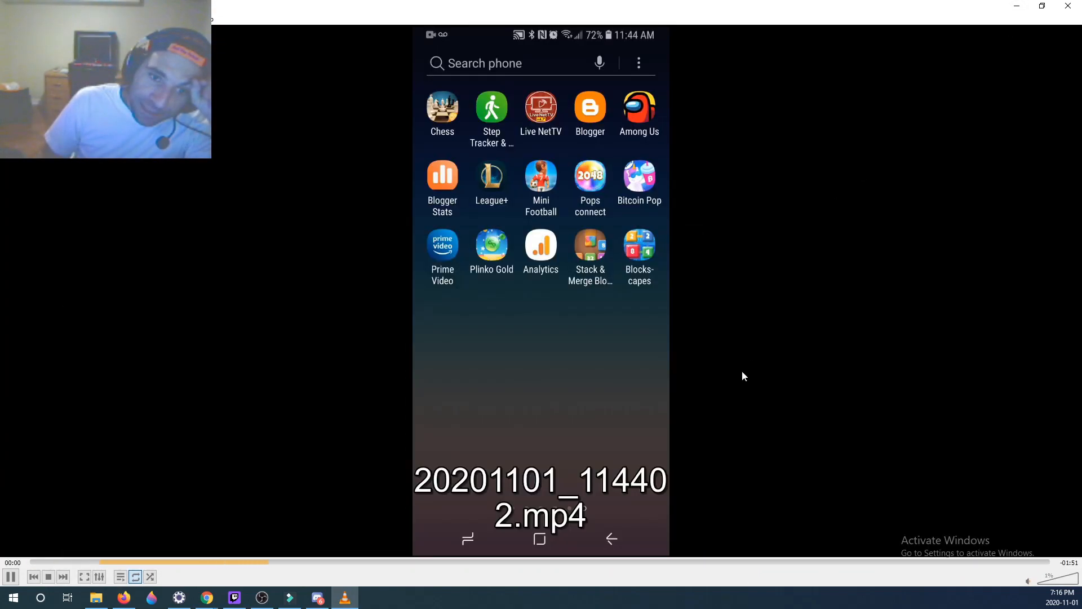
Play the second phone recording and minimize the YouTube Studio window over it.
click(47, 576)
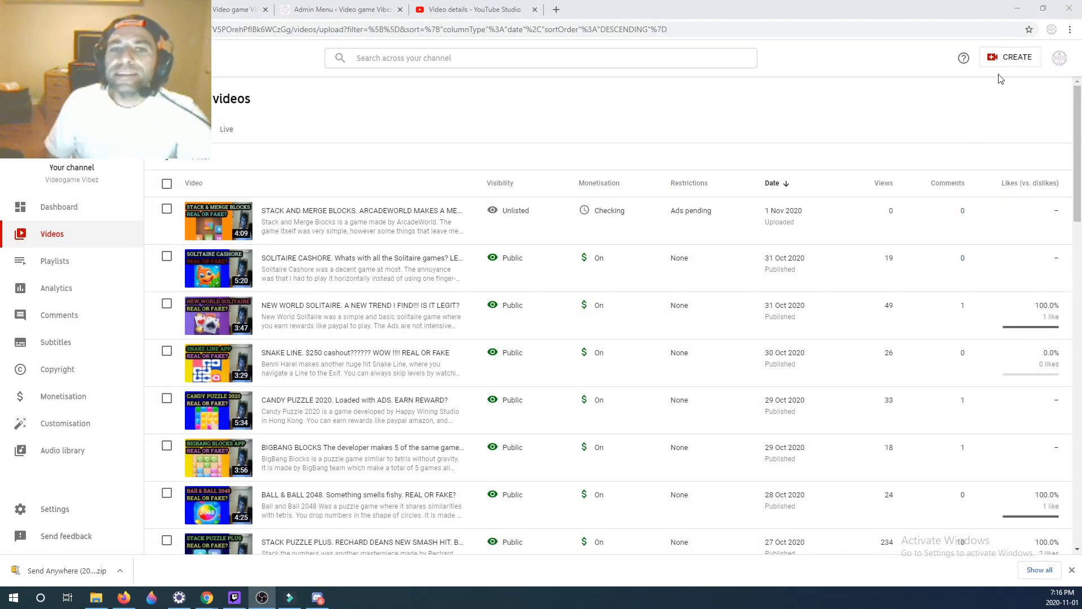
click(1018, 8)
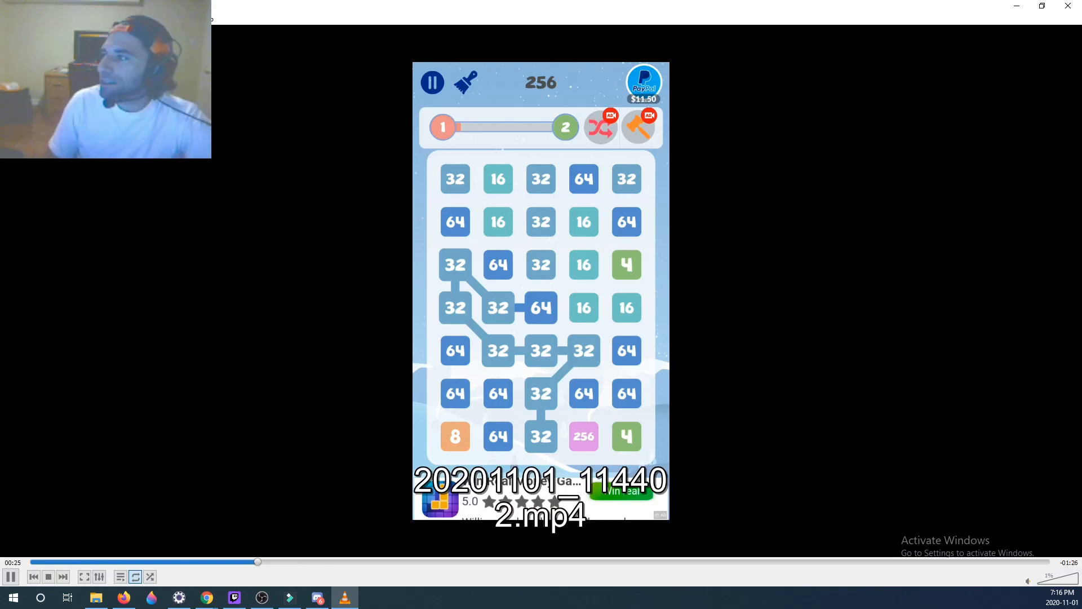
From the ToyStar Games developer page, reopen the 2248 Link - Connect Puzzle listing at its top.
click(124, 598)
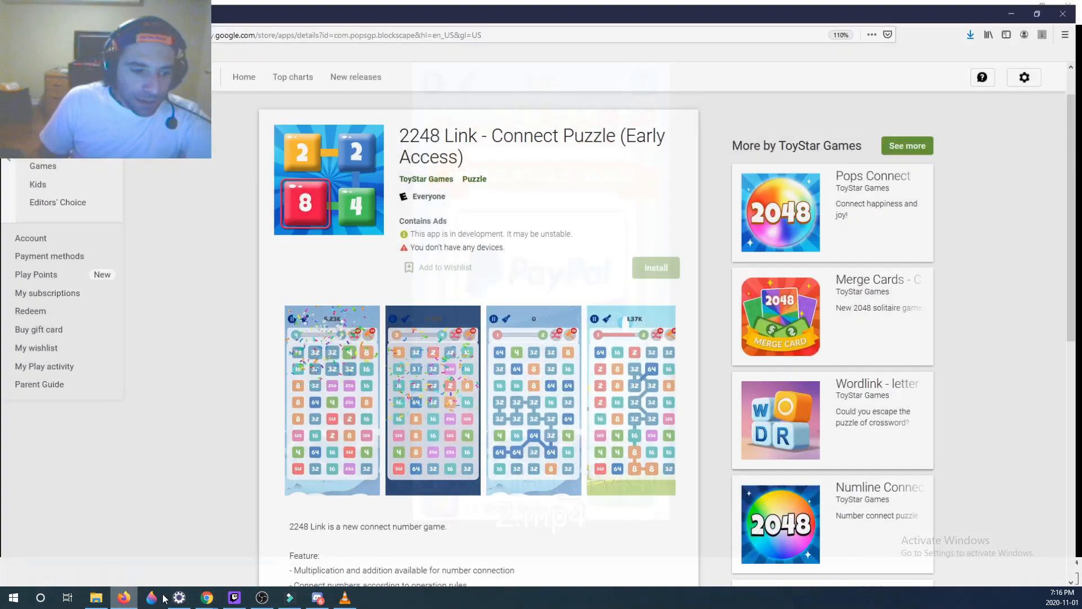
click(428, 175)
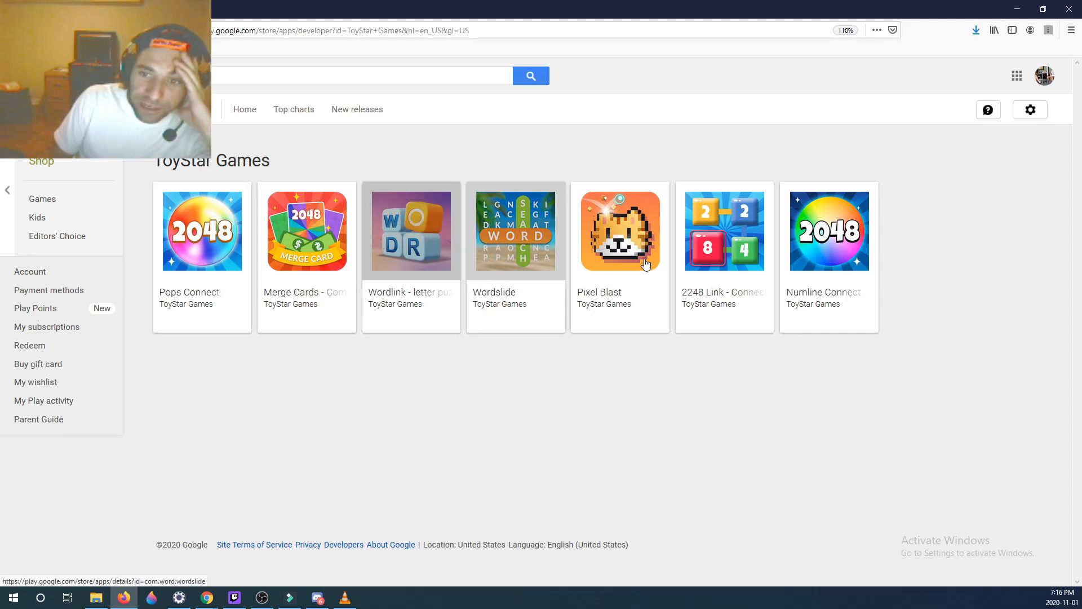
click(714, 281)
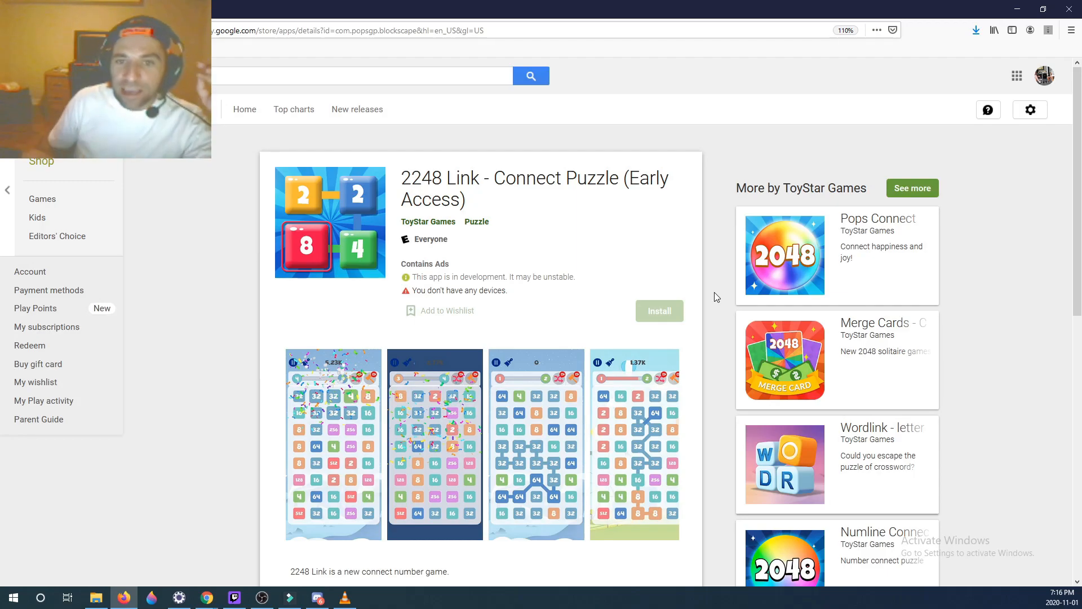
scroll(714, 292, down, 3)
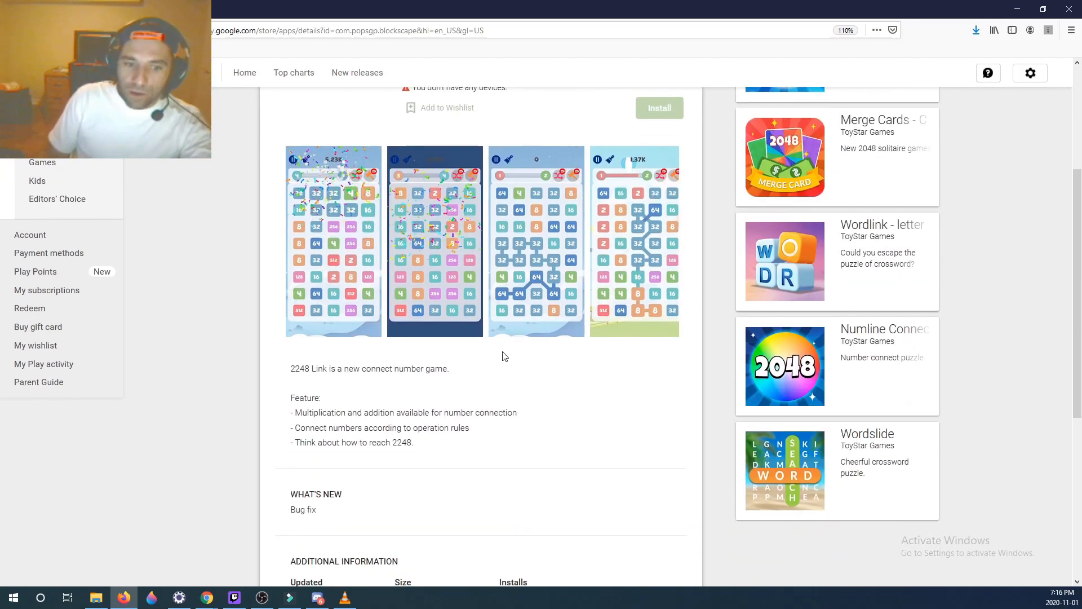
scroll(503, 356, down, 5)
scroll(502, 356, up, 3)
scroll(502, 355, up, 3)
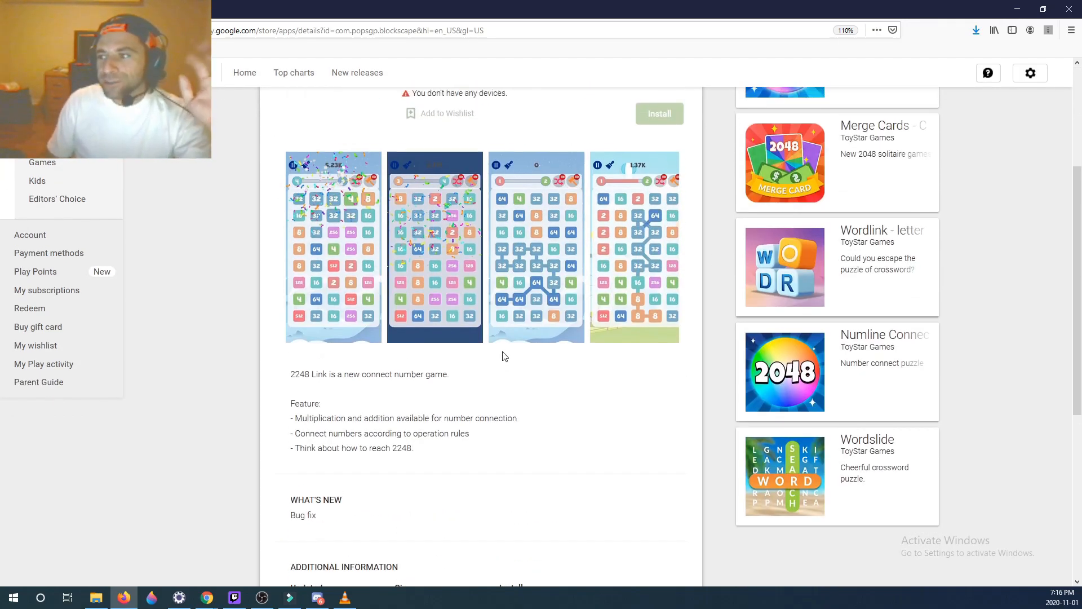
scroll(502, 355, up, 3)
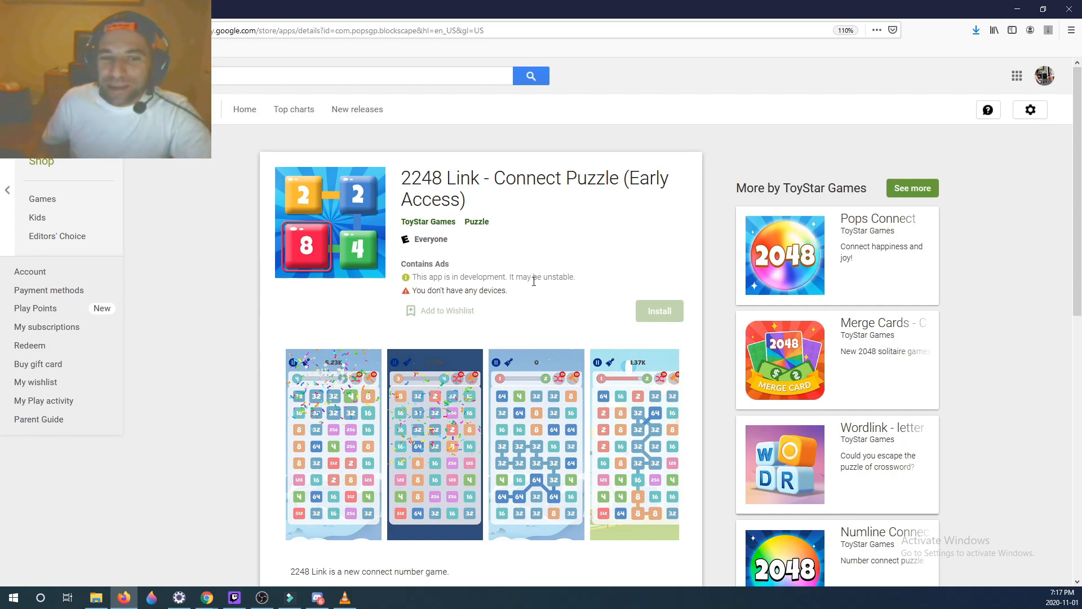
mouse_move(508, 290)
mouse_down()
mouse_move(406, 279)
mouse_move(491, 276)
mouse_move(416, 277)
mouse_up()
click(542, 296)
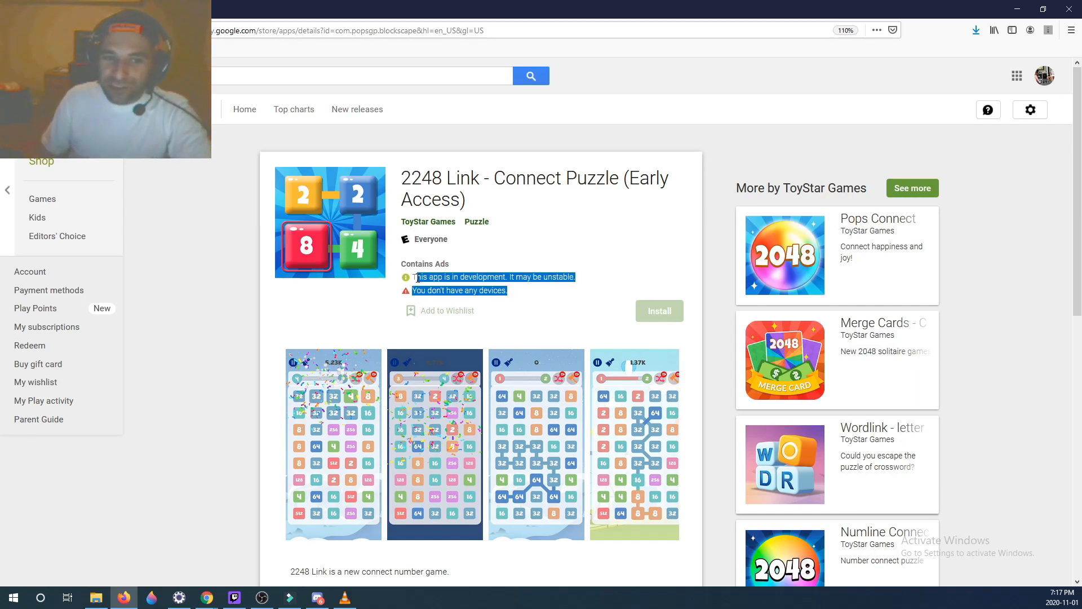
click(519, 289)
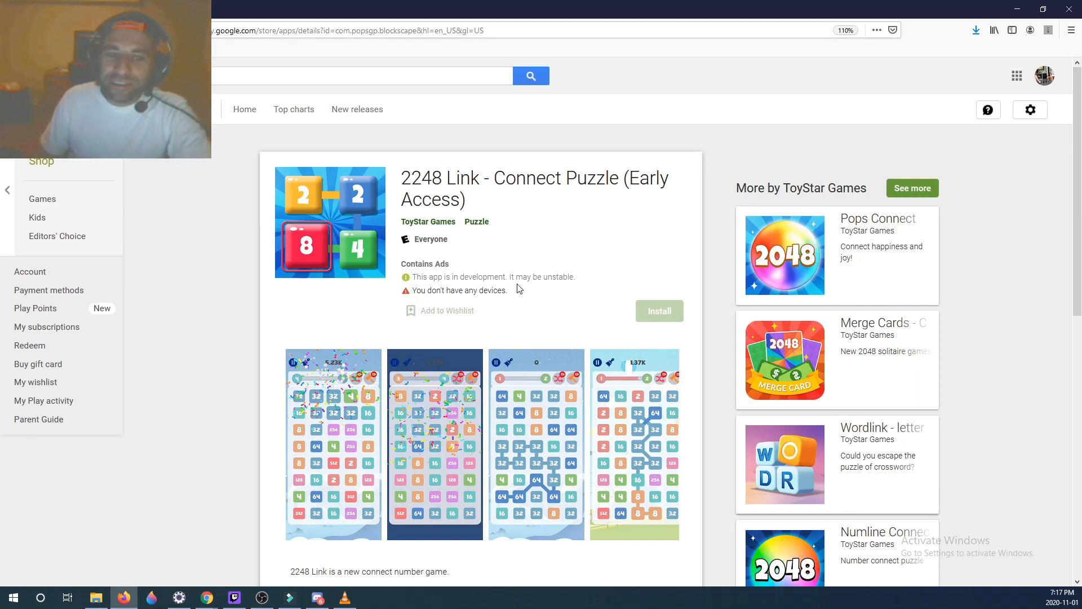
drag(507, 292, 413, 276)
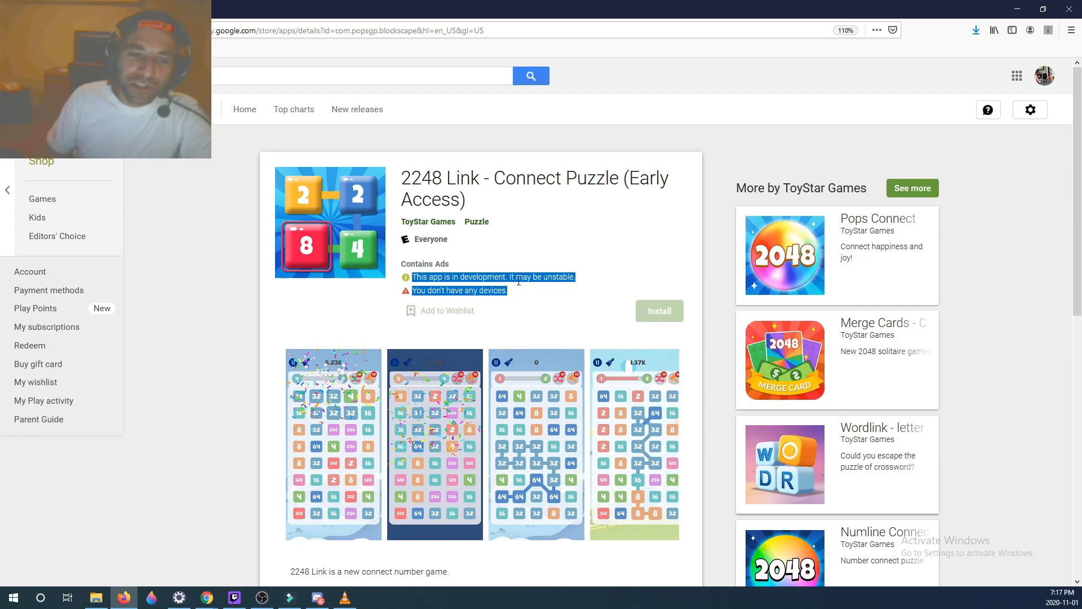
click(526, 301)
scroll(526, 301, down, 5)
scroll(526, 302, down, 5)
scroll(528, 305, down, 1)
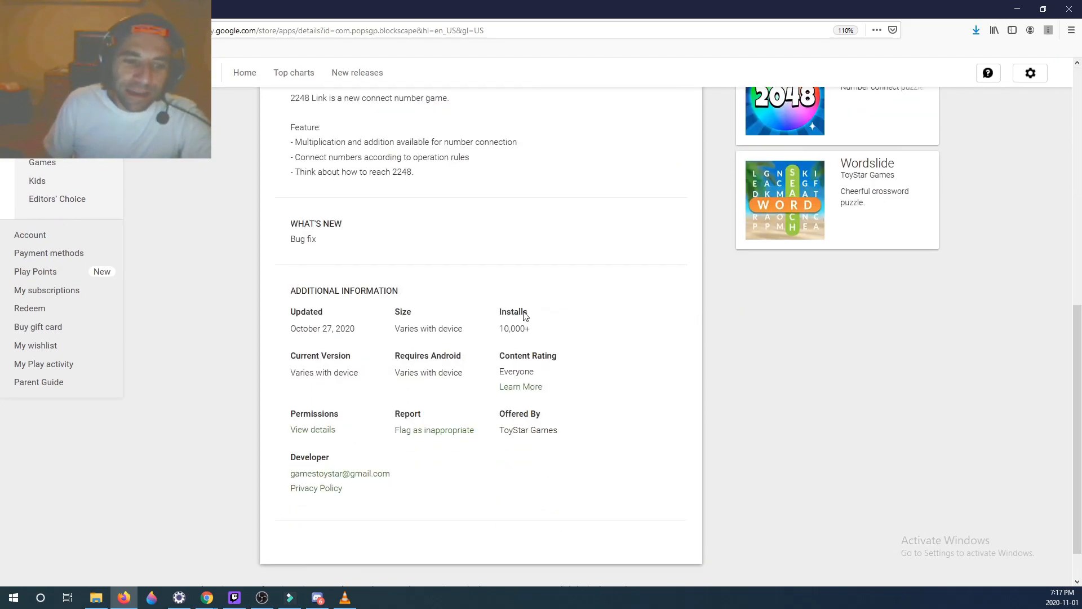
drag(565, 432, 499, 413)
scroll(456, 435, up, 10)
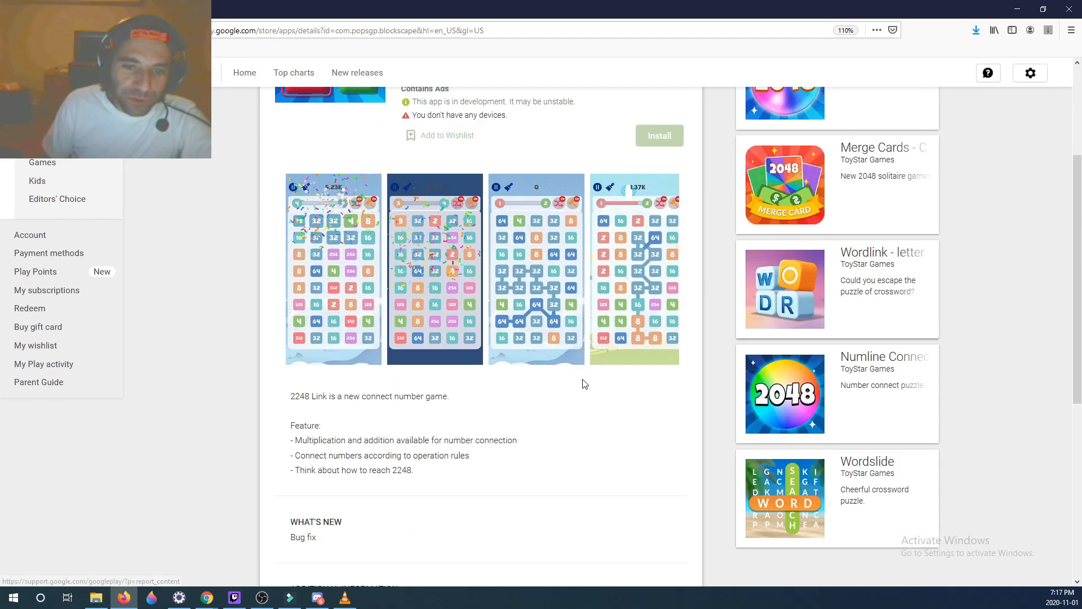
scroll(539, 305, up, 3)
click(436, 222)
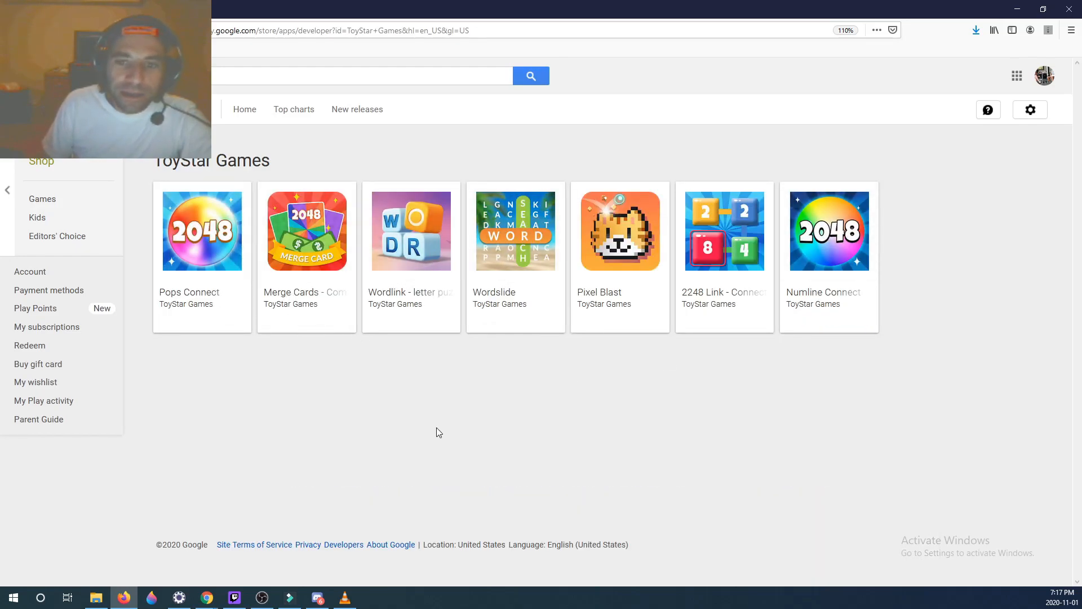
click(754, 273)
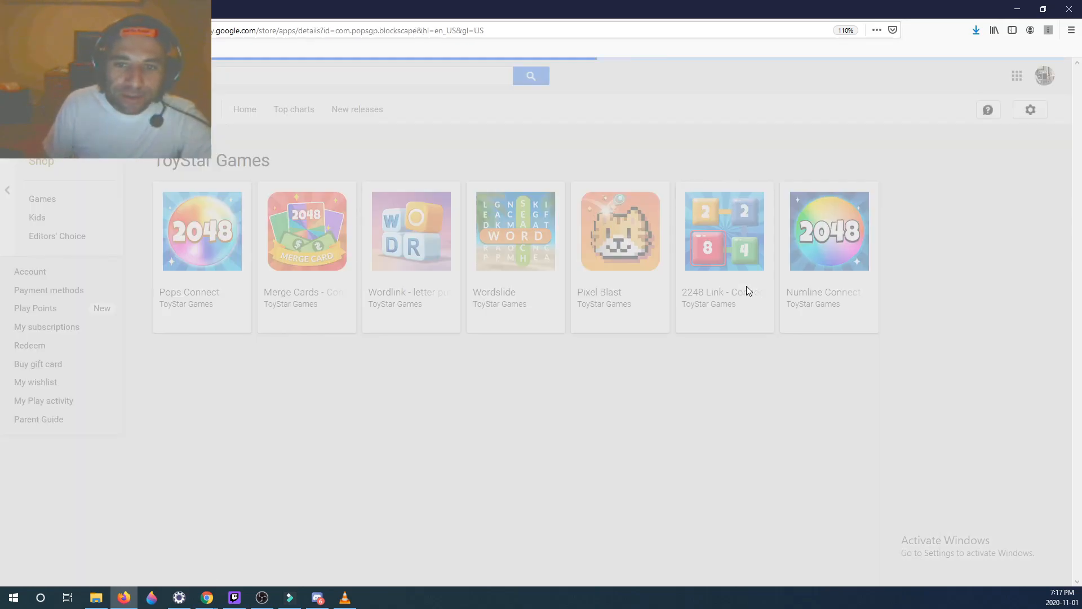
scroll(471, 316, down, 3)
scroll(471, 316, down, 5)
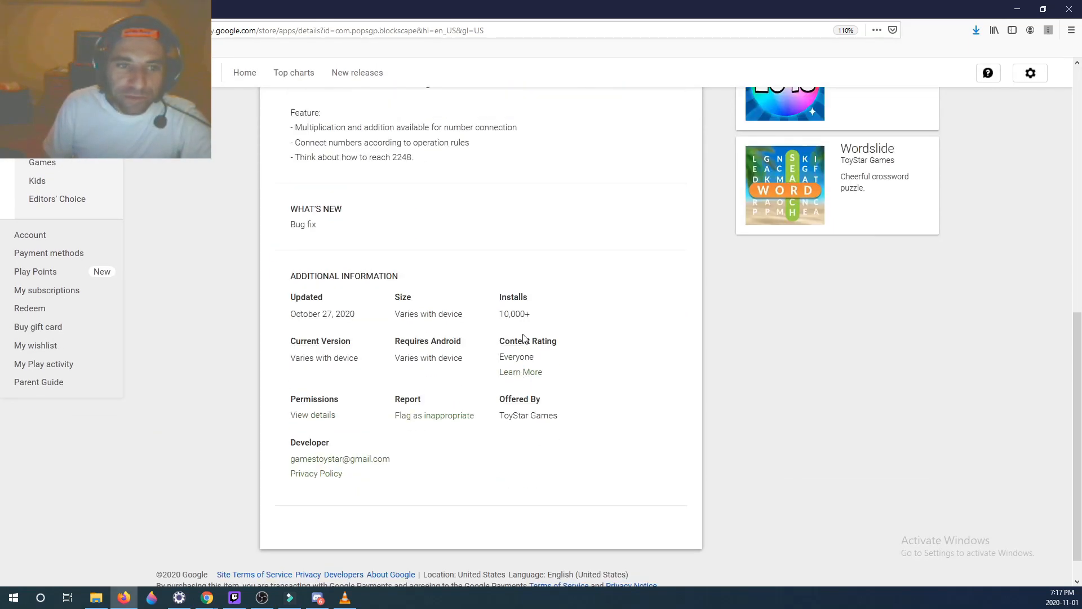
scroll(507, 346, up, 5)
scroll(422, 435, up, 1)
scroll(379, 429, down, 1)
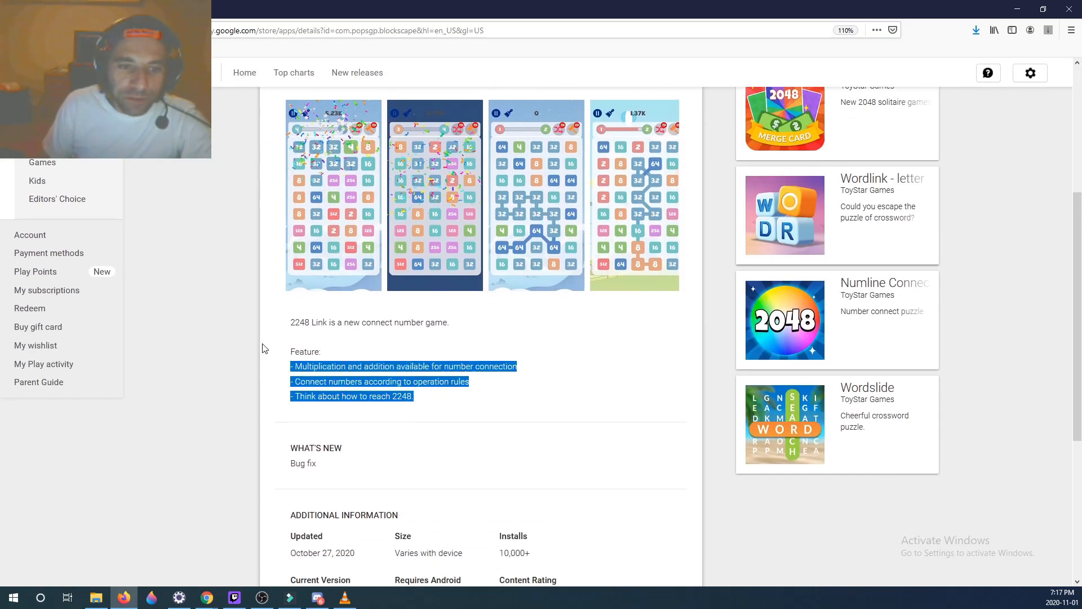
drag(440, 397, 266, 323)
click(419, 362)
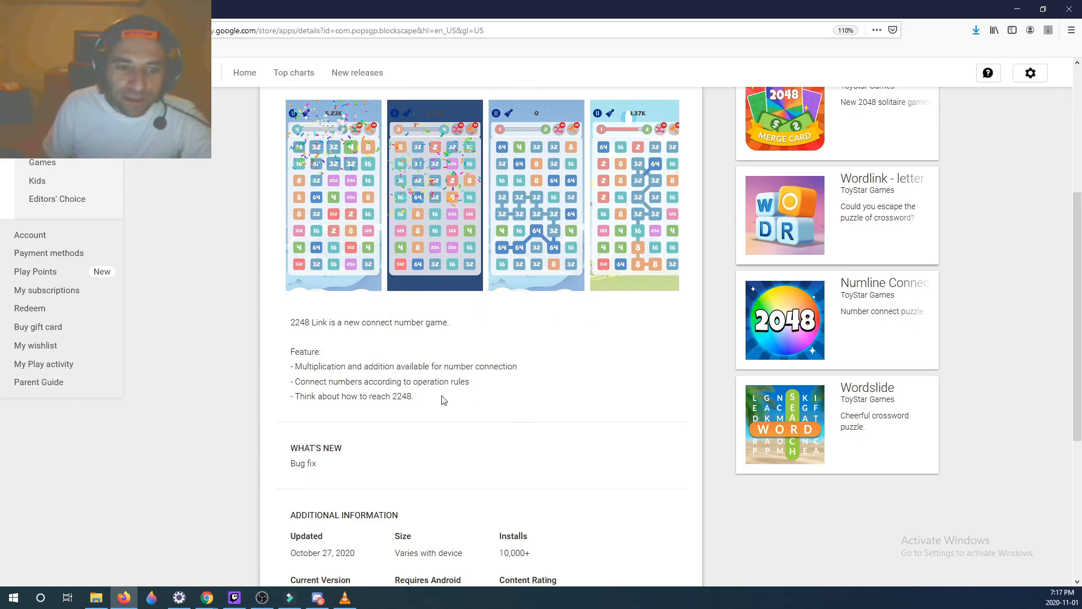
drag(413, 396, 287, 321)
click(498, 406)
scroll(499, 406, up, 5)
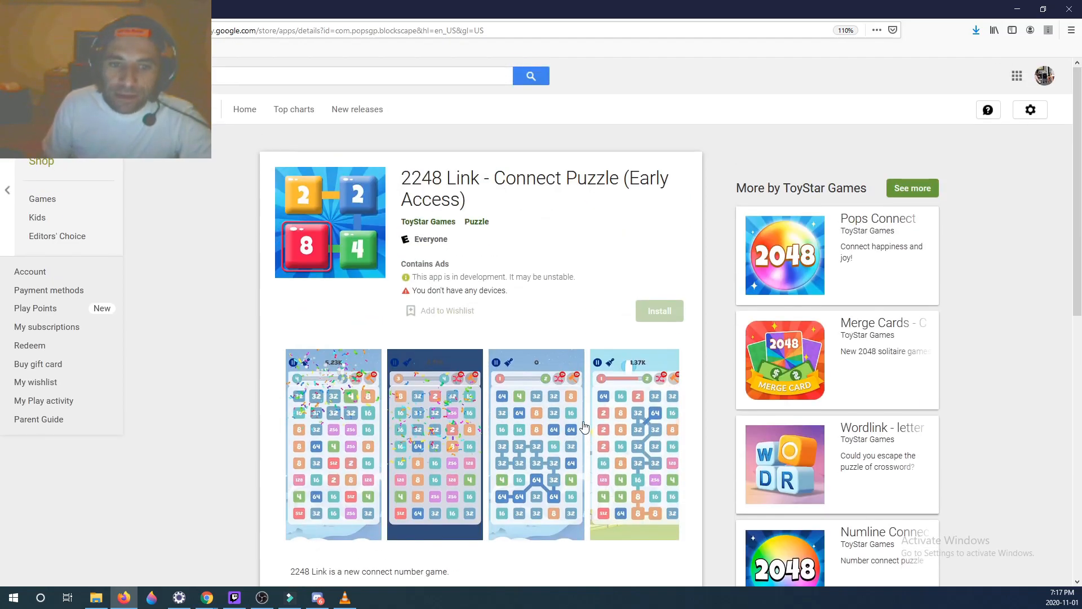
drag(507, 290, 493, 290)
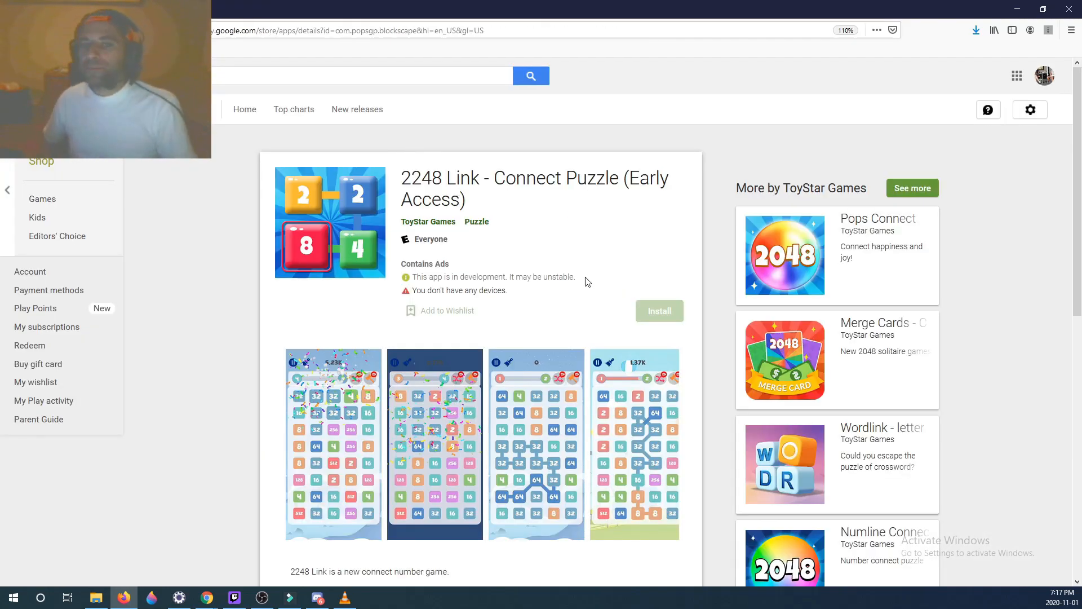
scroll(599, 365, down, 10)
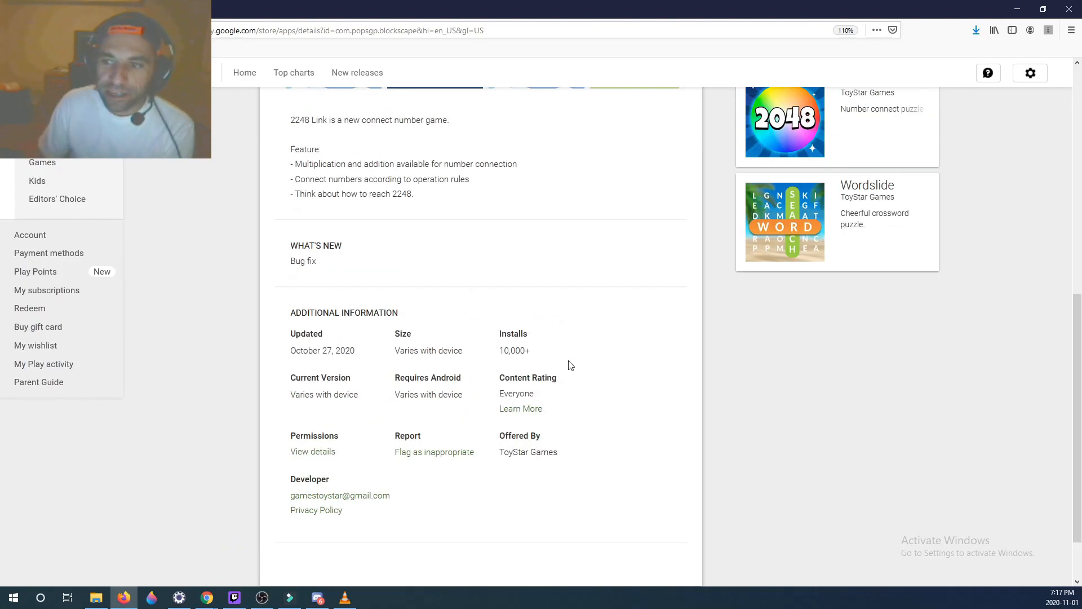
scroll(600, 365, up, 10)
scroll(630, 180, down, 5)
scroll(524, 383, down, 5)
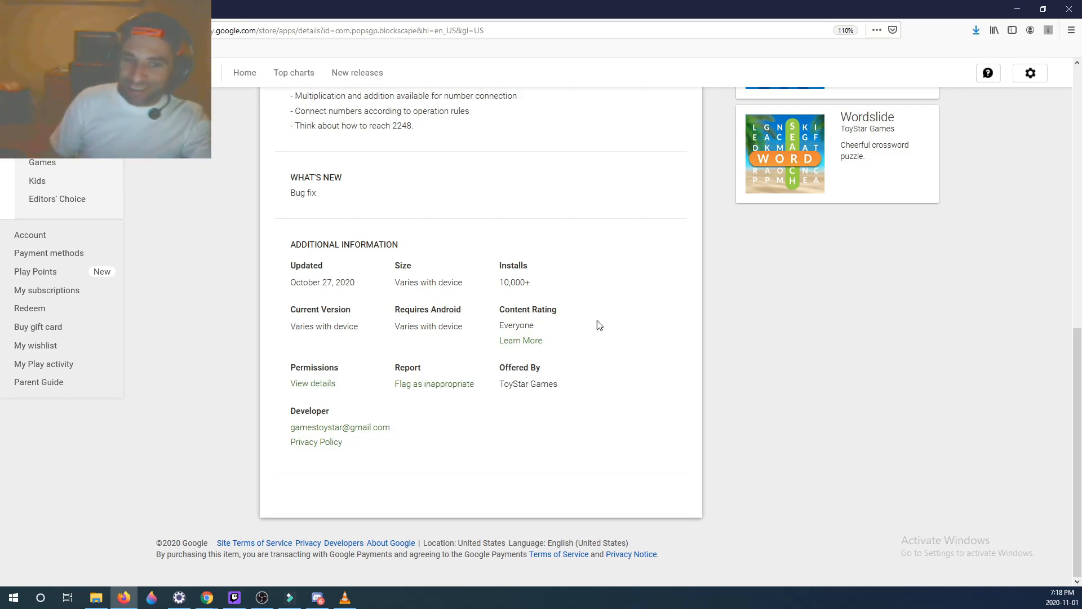
scroll(592, 338, up, 5)
scroll(653, 354, down, 4)
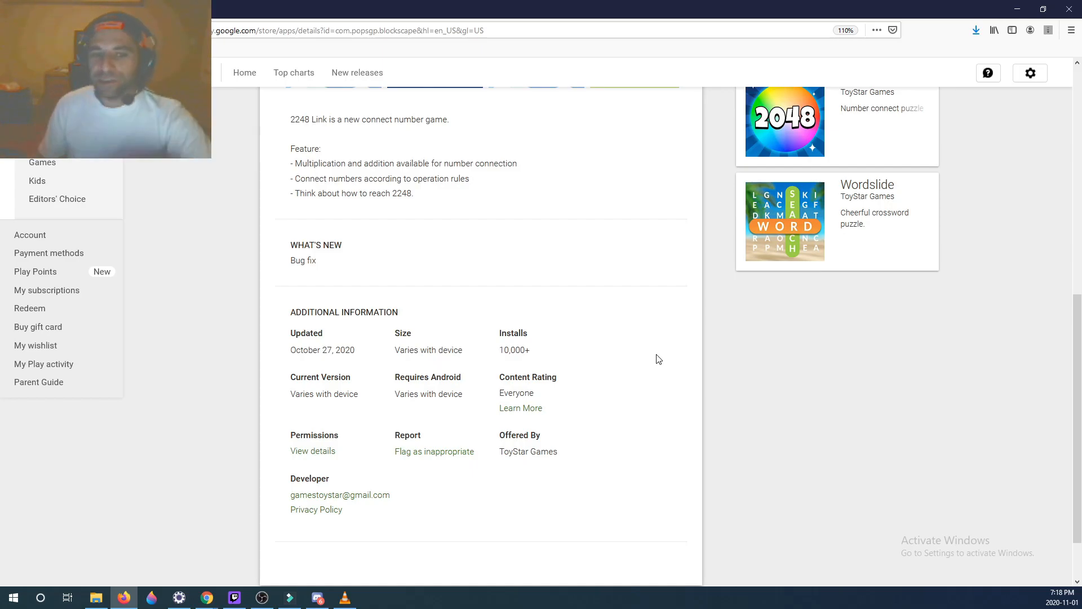
scroll(658, 359, up, 3)
scroll(632, 383, up, 2)
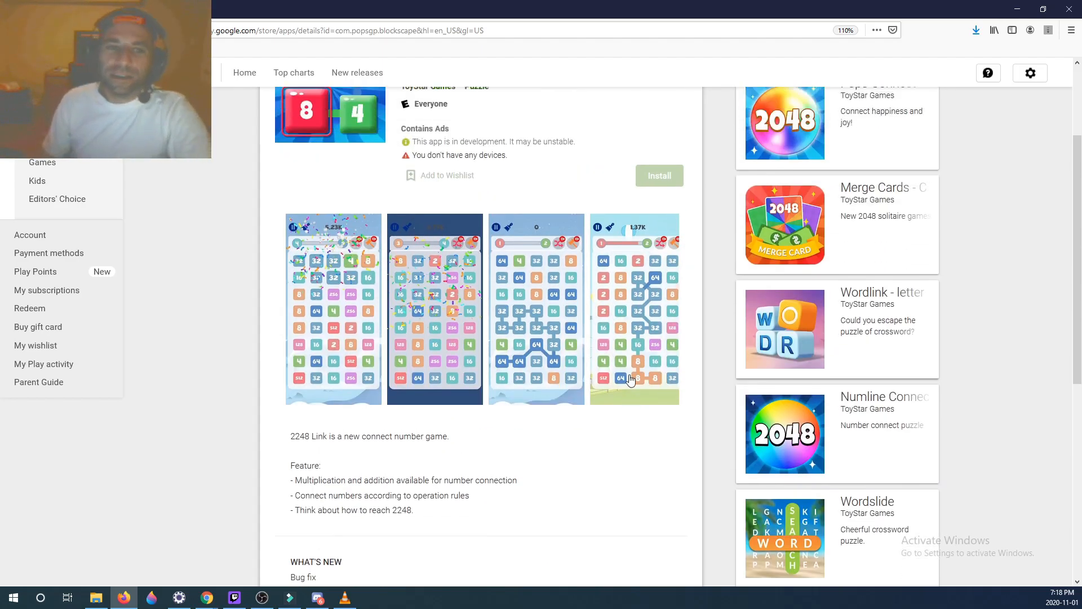
scroll(632, 382, up, 2)
scroll(632, 383, down, 3)
scroll(642, 373, down, 5)
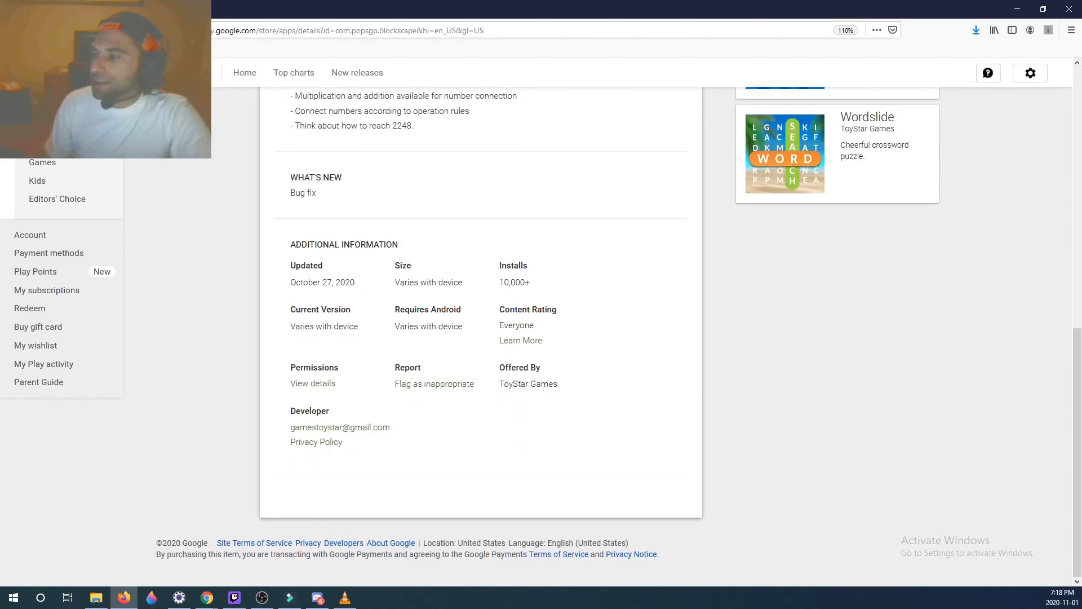